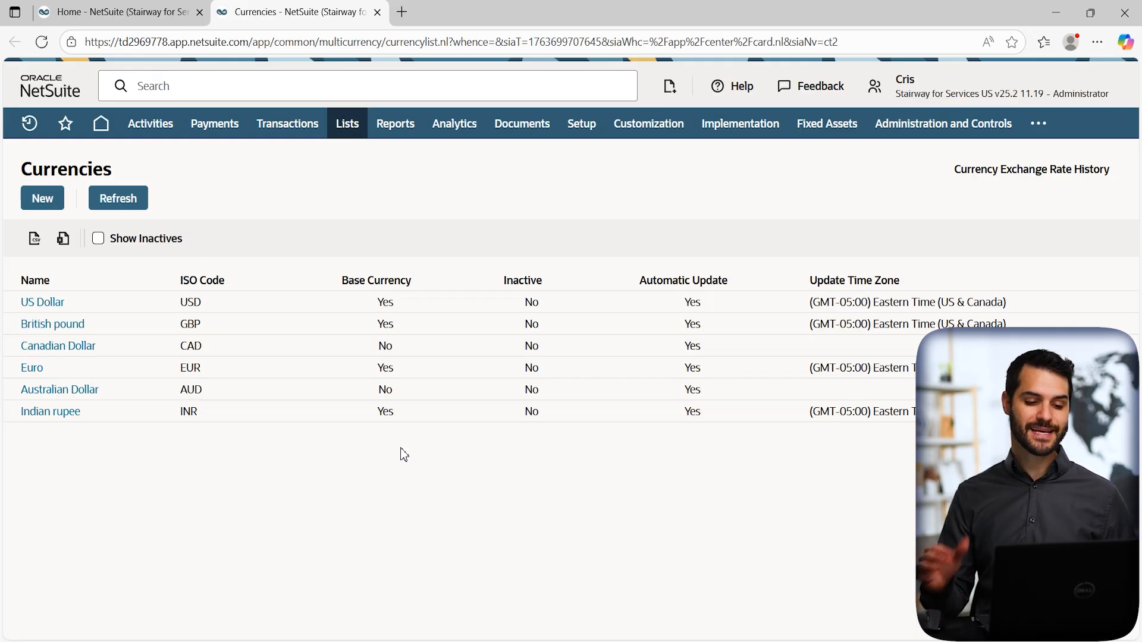
# Open the Currency Exchange Rates accounting list in a new browser tab and review its currency pairs, rates and effective dates
pyautogui.moveTo(345, 134)
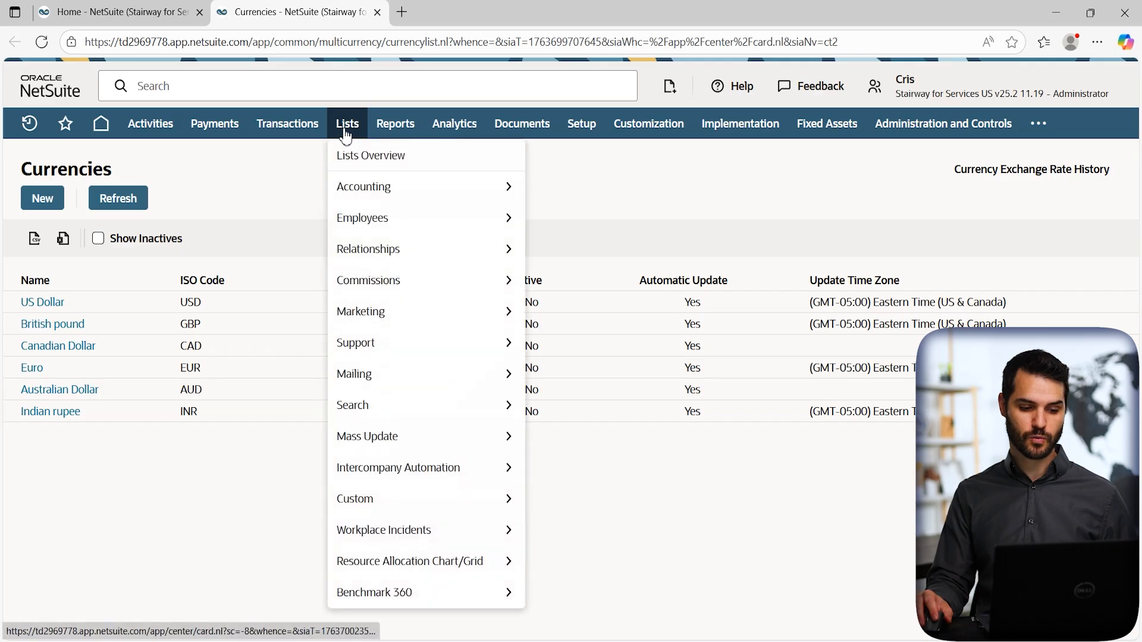
pyautogui.moveTo(369, 188)
pyautogui.moveTo(677, 206)
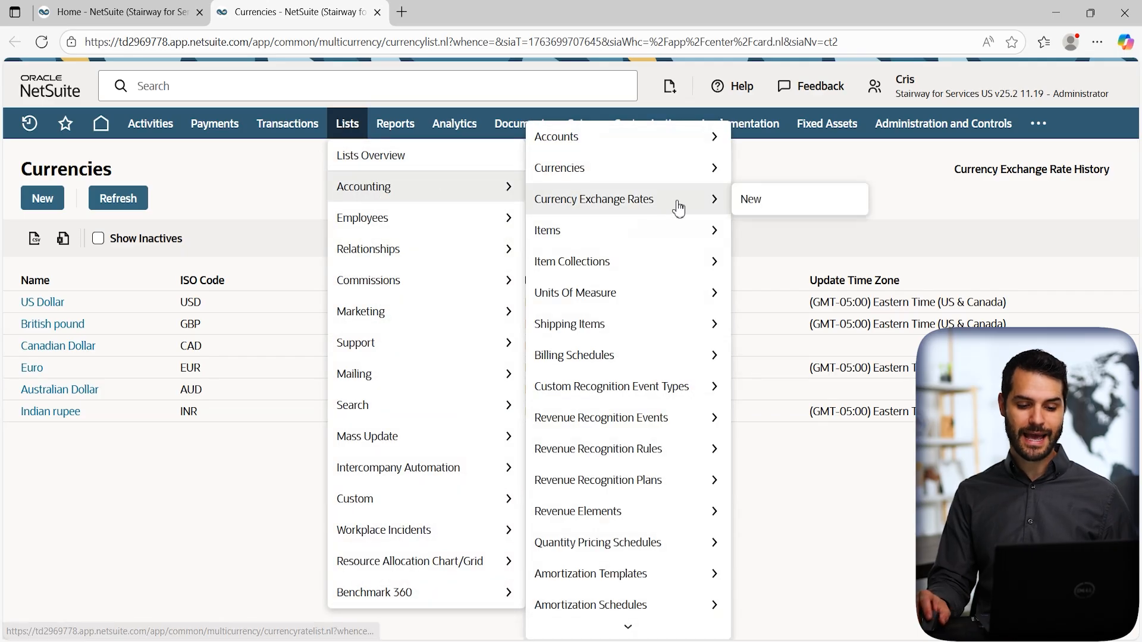
pyautogui.middleClick(678, 207)
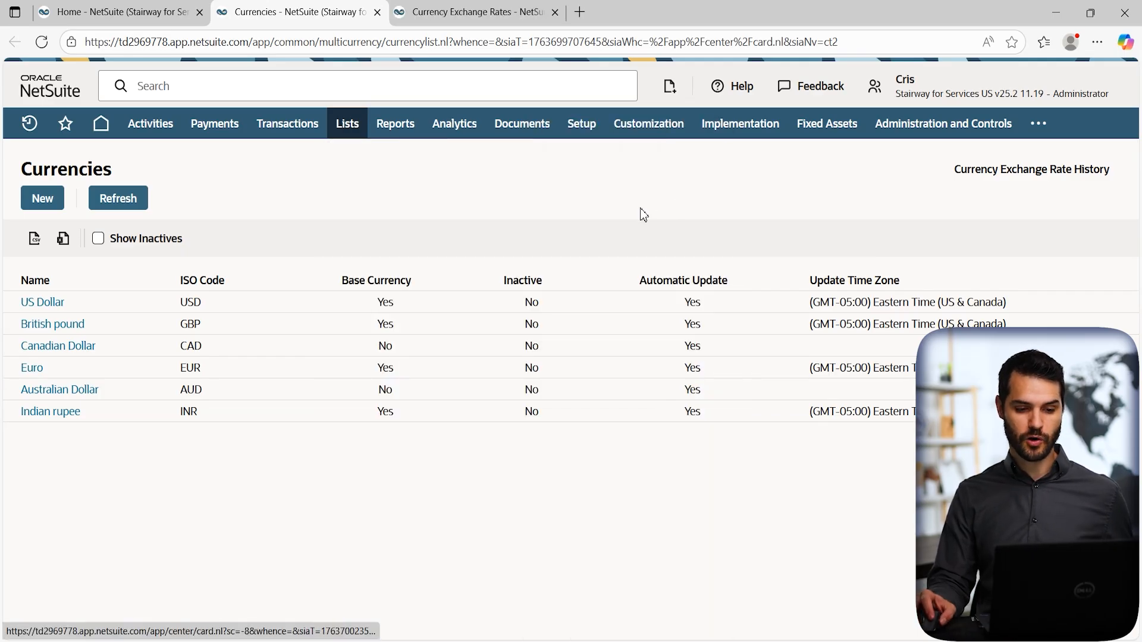
pyautogui.click(495, 12)
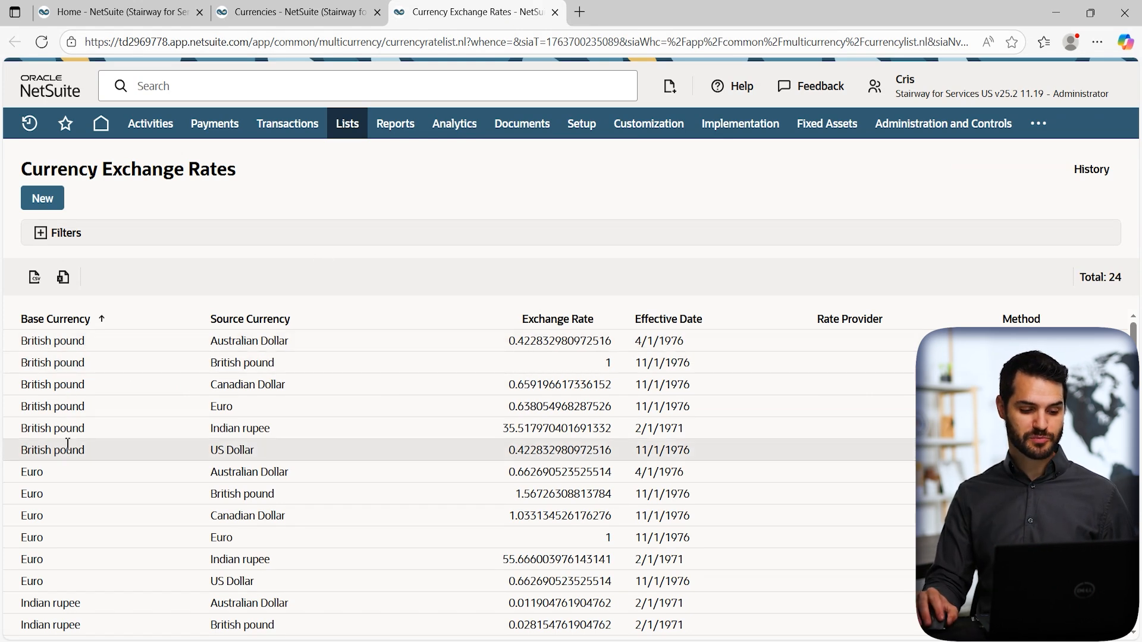
pyautogui.scroll(-3, 259, 354)
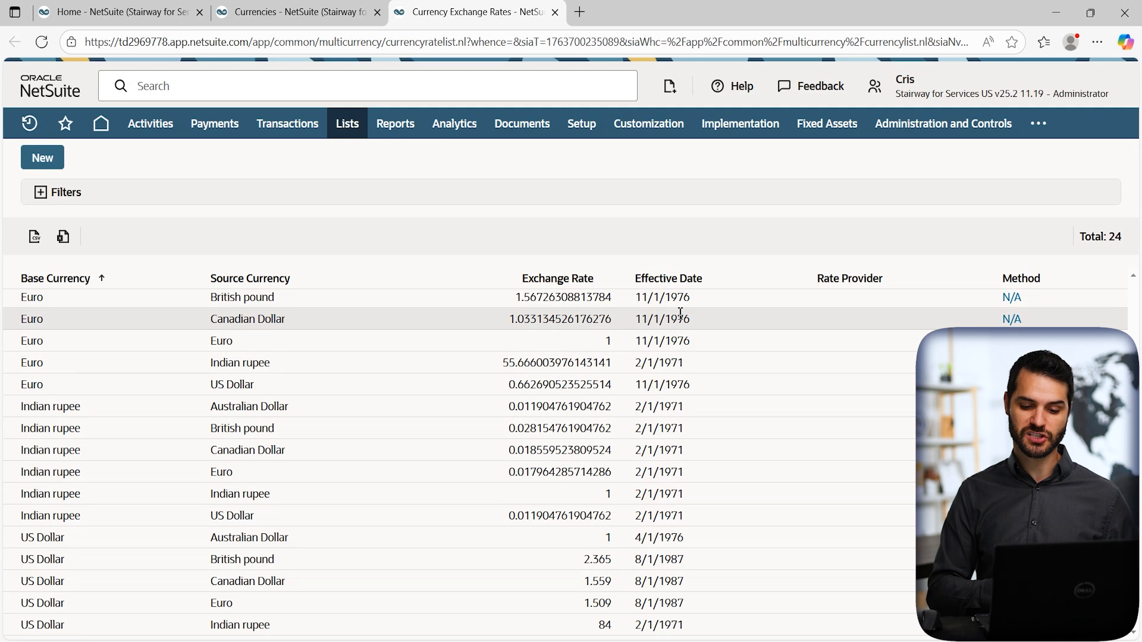
pyautogui.scroll(5, 408, 294)
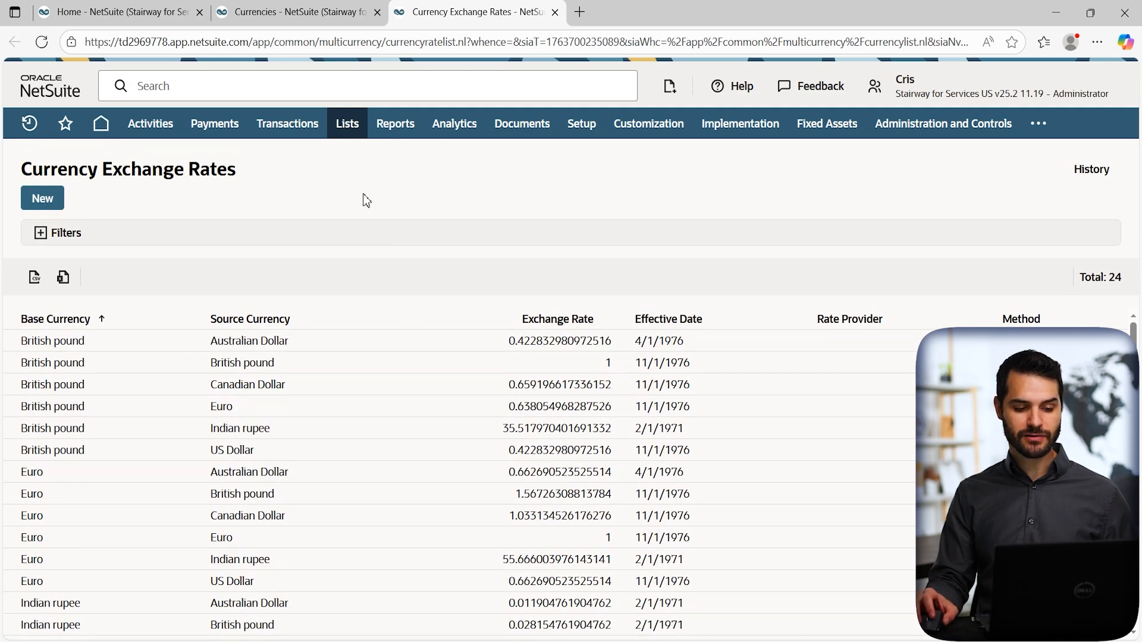
# Open the Consolidated Exchange Rates accounting list in a new browser tab and switch to it
pyautogui.moveTo(348, 125)
pyautogui.moveTo(357, 188)
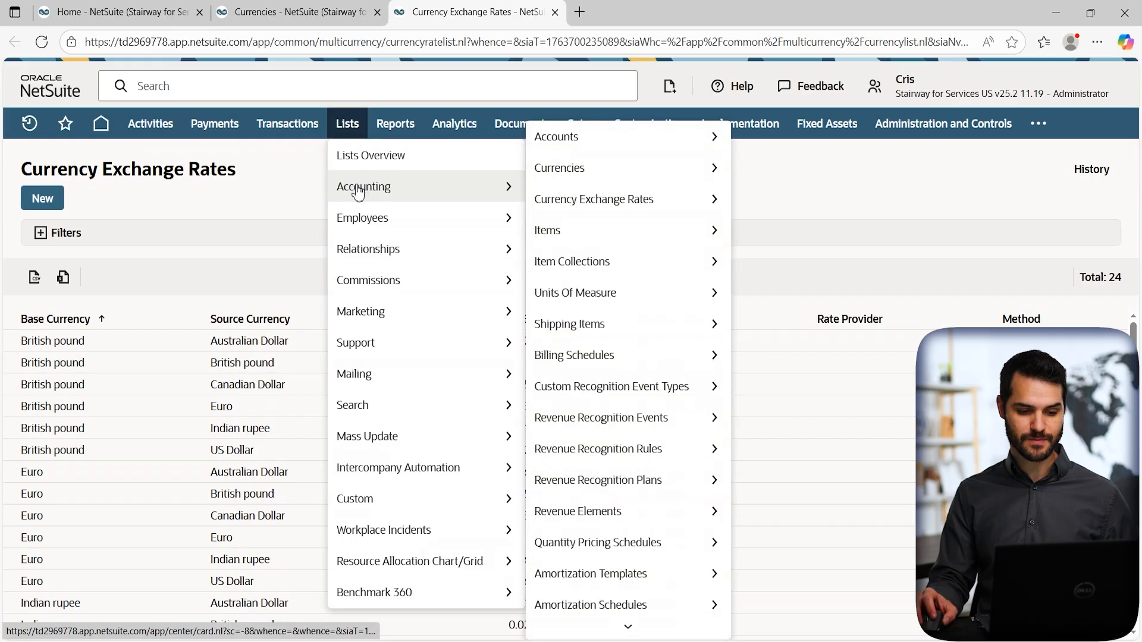
pyautogui.moveTo(641, 244)
pyautogui.scroll(-3, 641, 243)
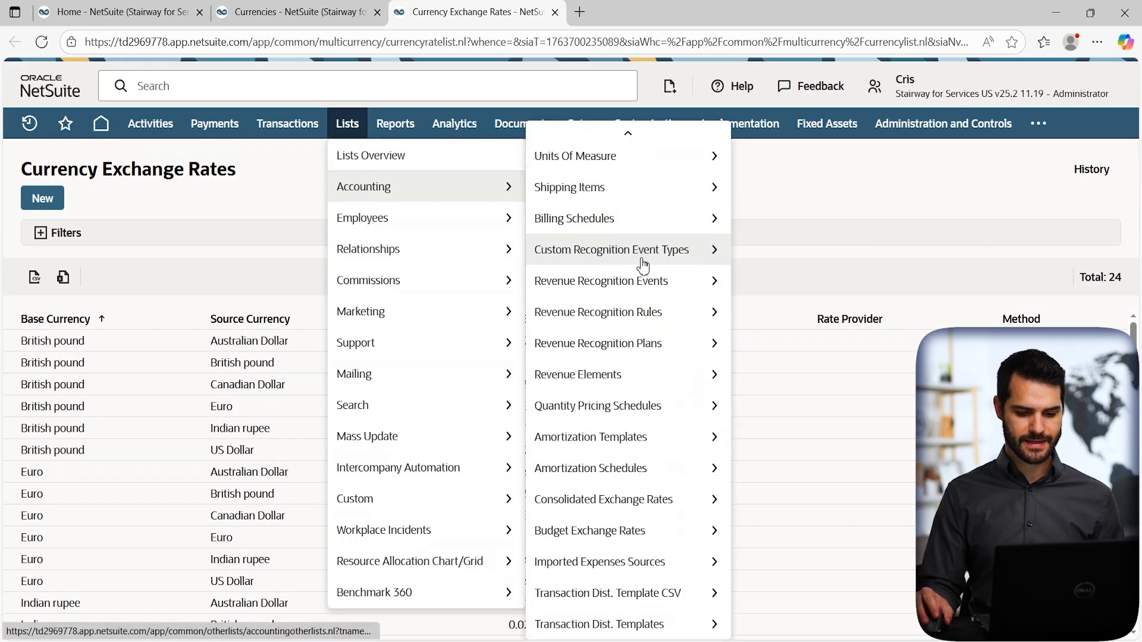
pyautogui.moveTo(639, 502)
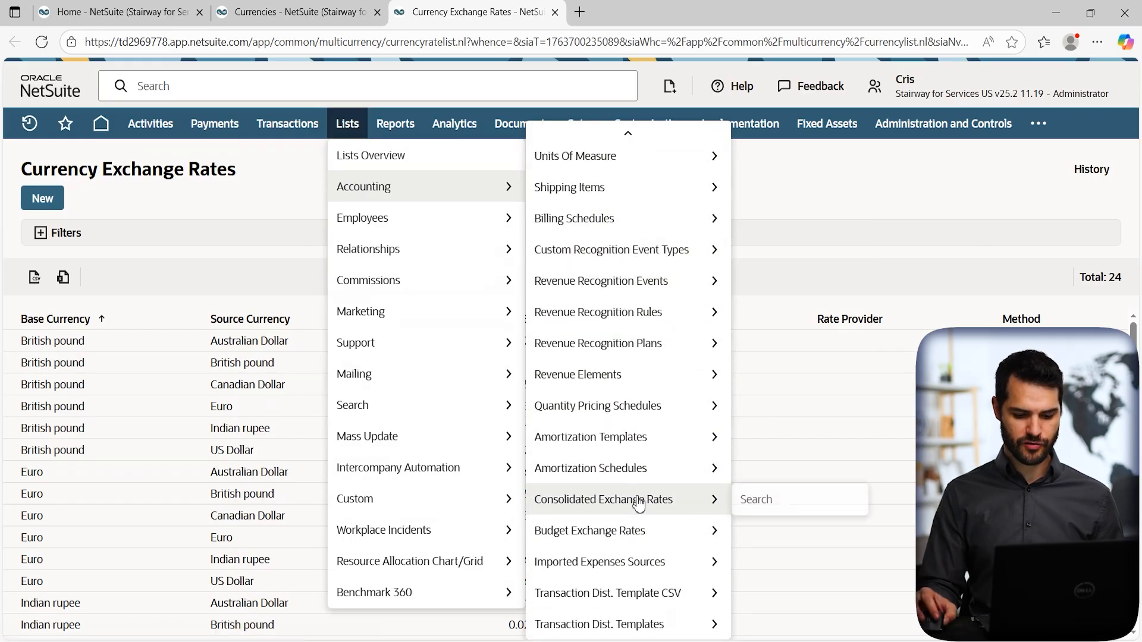
pyautogui.middleClick(678, 505)
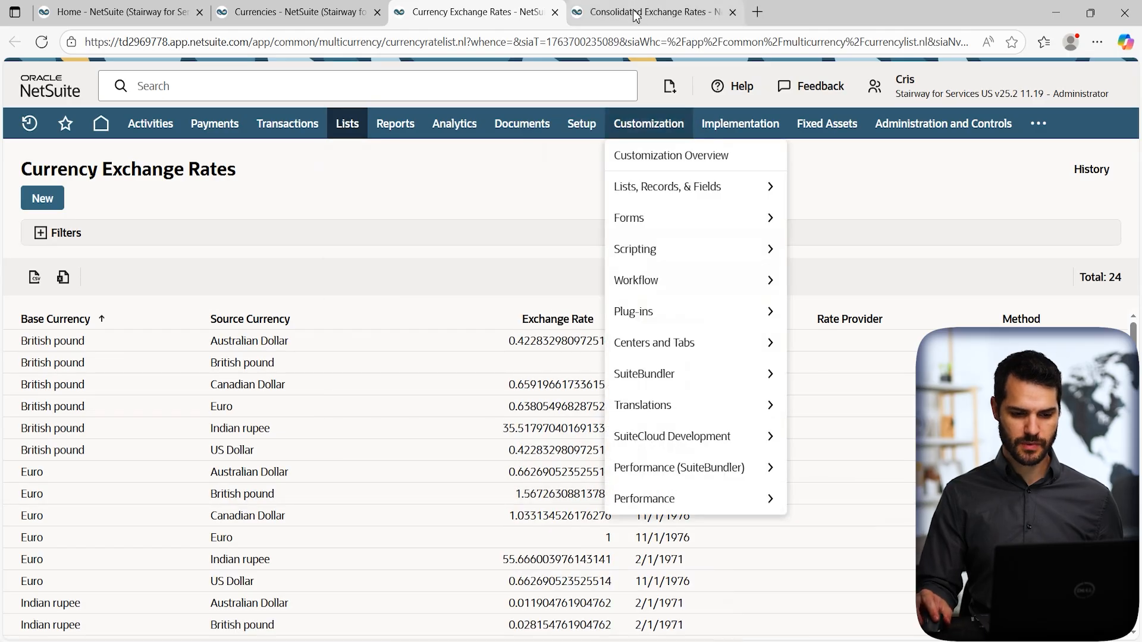
pyautogui.click(635, 15)
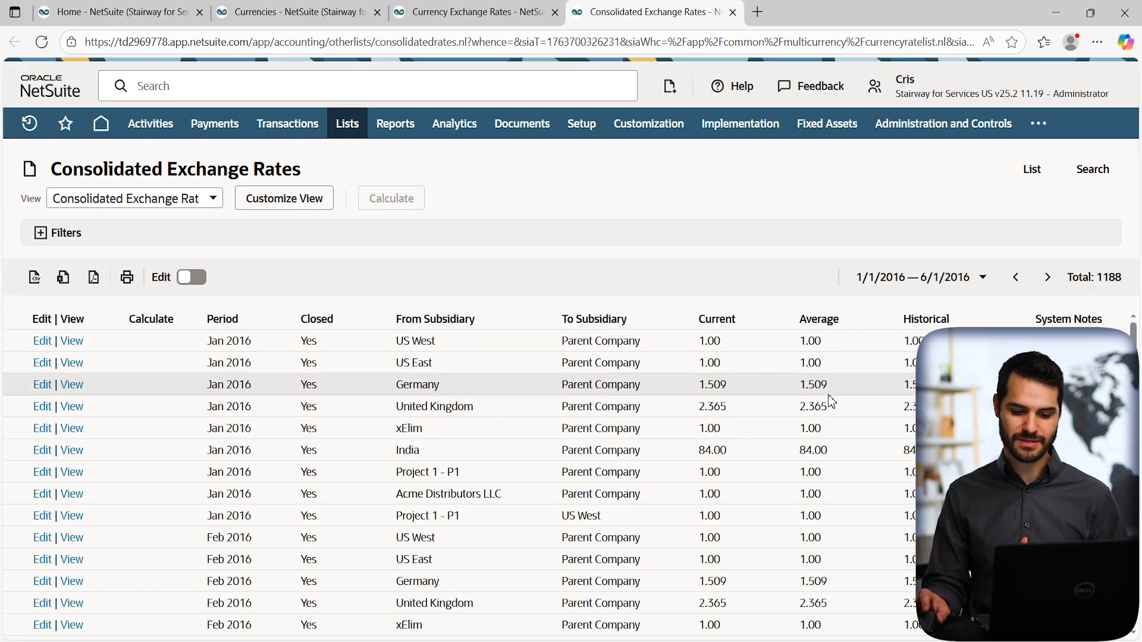
# Filter the consolidated exchange rates to those from the United Kingdom subsidiary
pyautogui.click(40, 233)
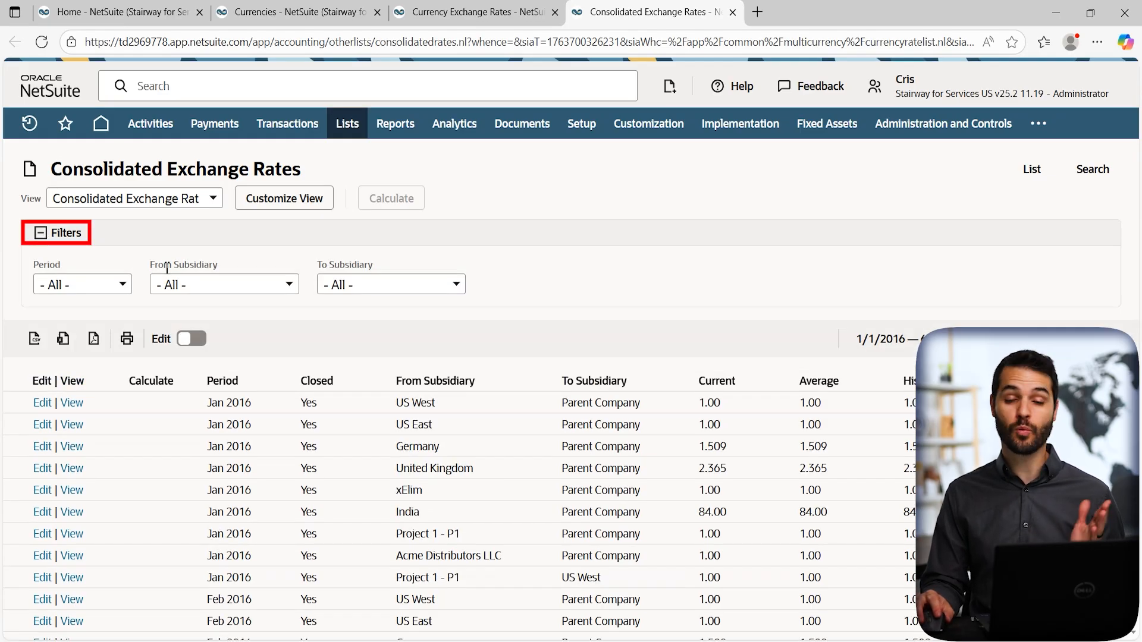
pyautogui.click(247, 284)
pyautogui.scroll(-2, 209, 384)
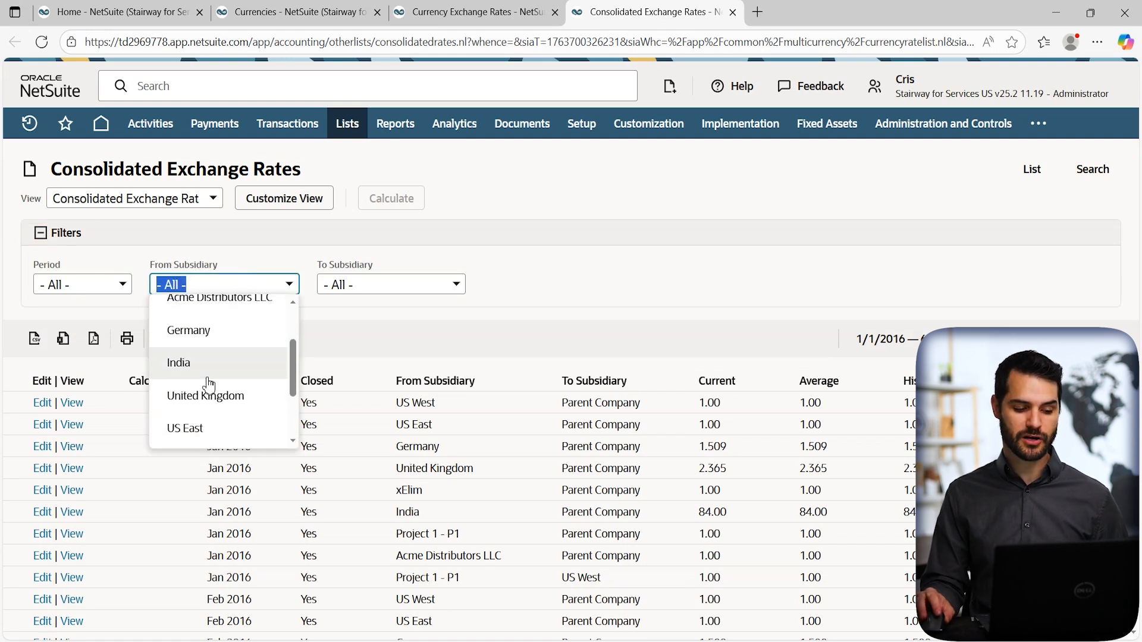
pyautogui.click(210, 396)
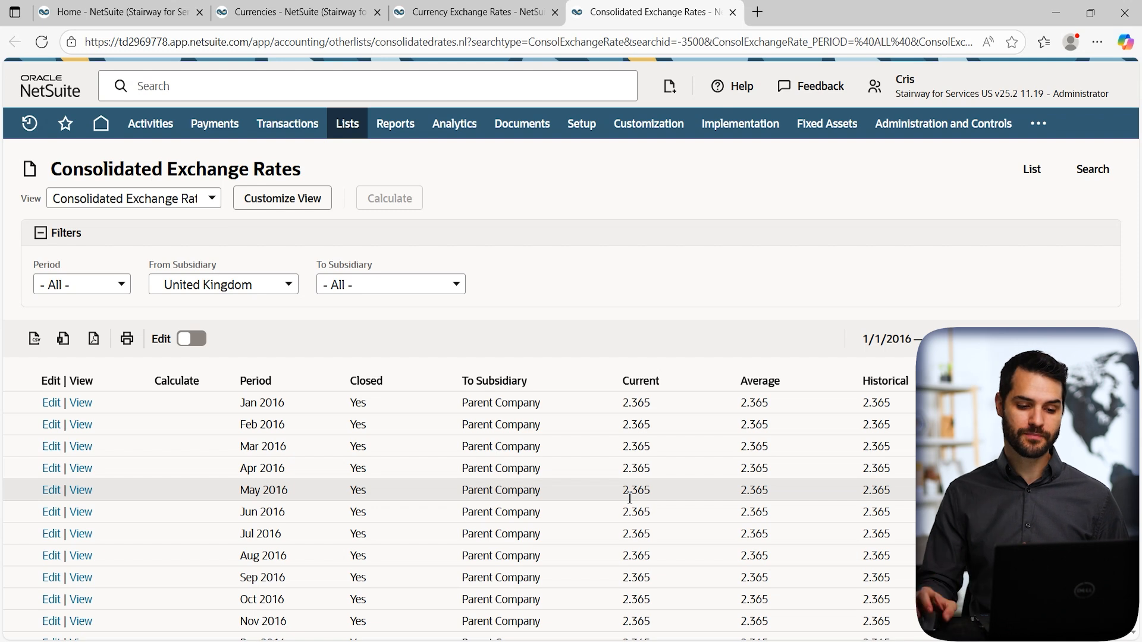
# Open the financial Balance Sheet report in a new browser tab and switch to it
pyautogui.moveTo(408, 137)
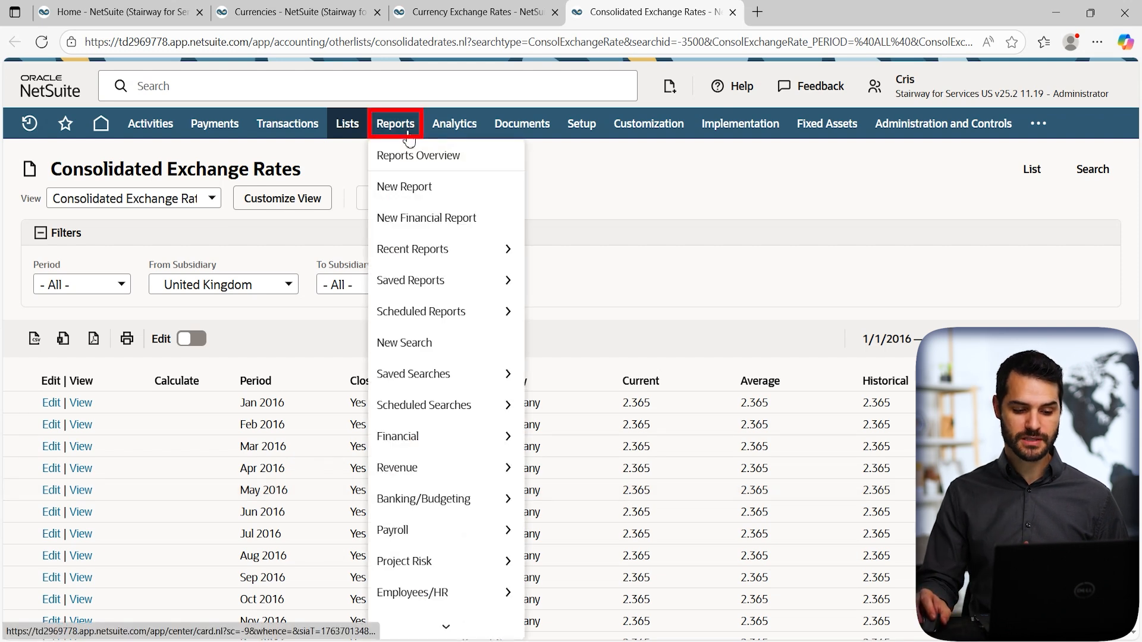
pyautogui.moveTo(421, 450)
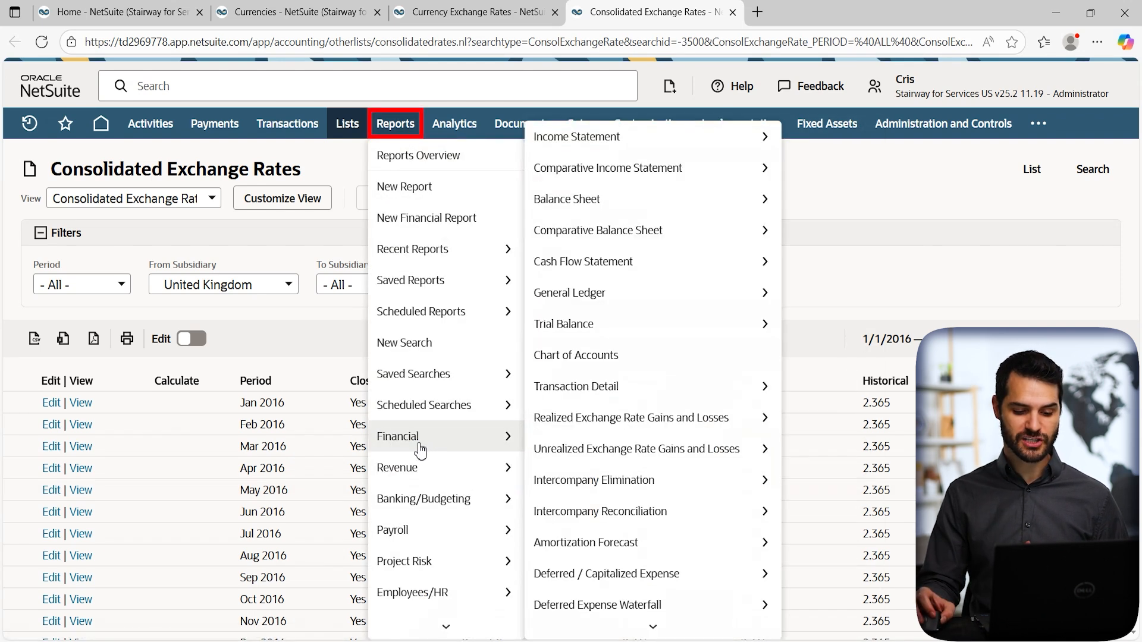
pyautogui.middleClick(588, 203)
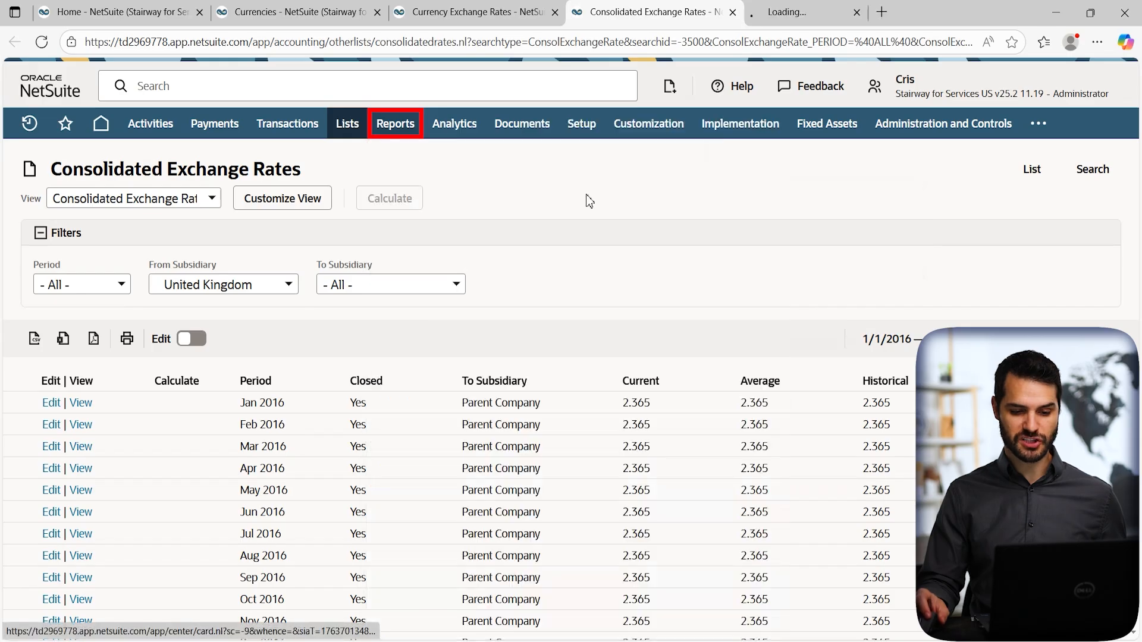
pyautogui.click(810, 18)
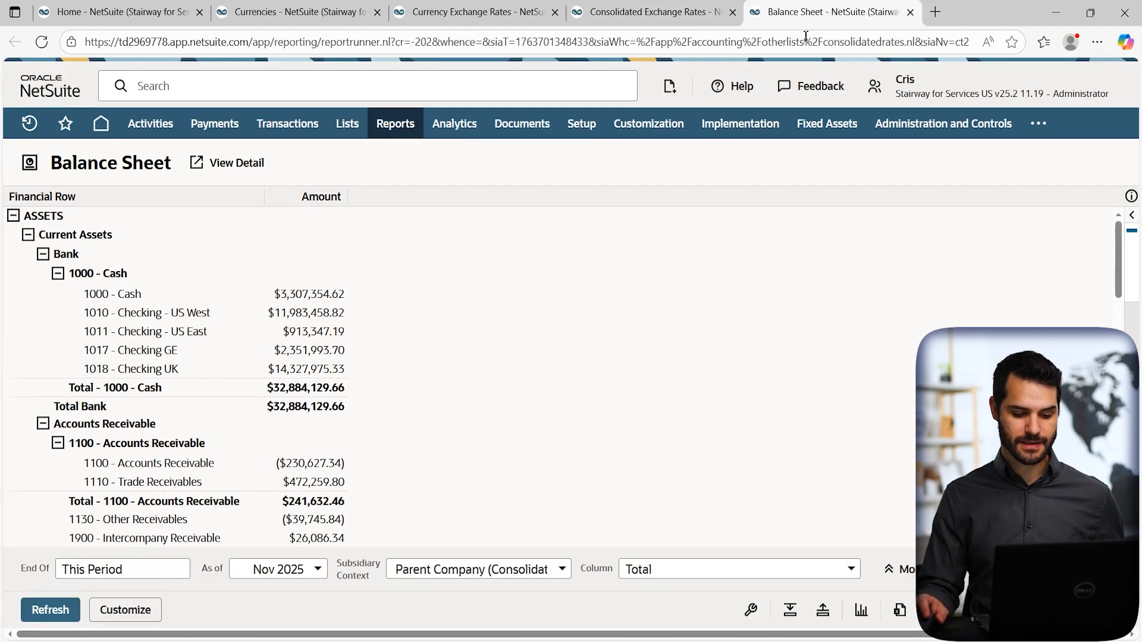
# Run the balance sheet with the subsidiary context set to the unconsolidated Parent Company
pyautogui.click(521, 576)
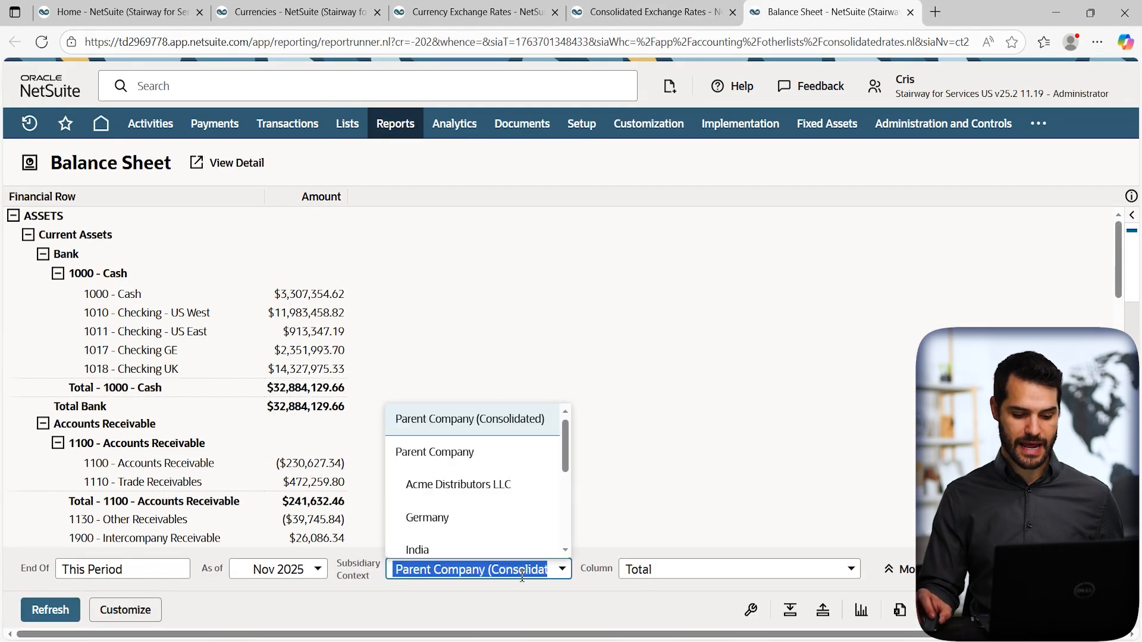
pyautogui.click(482, 456)
pyautogui.click(63, 616)
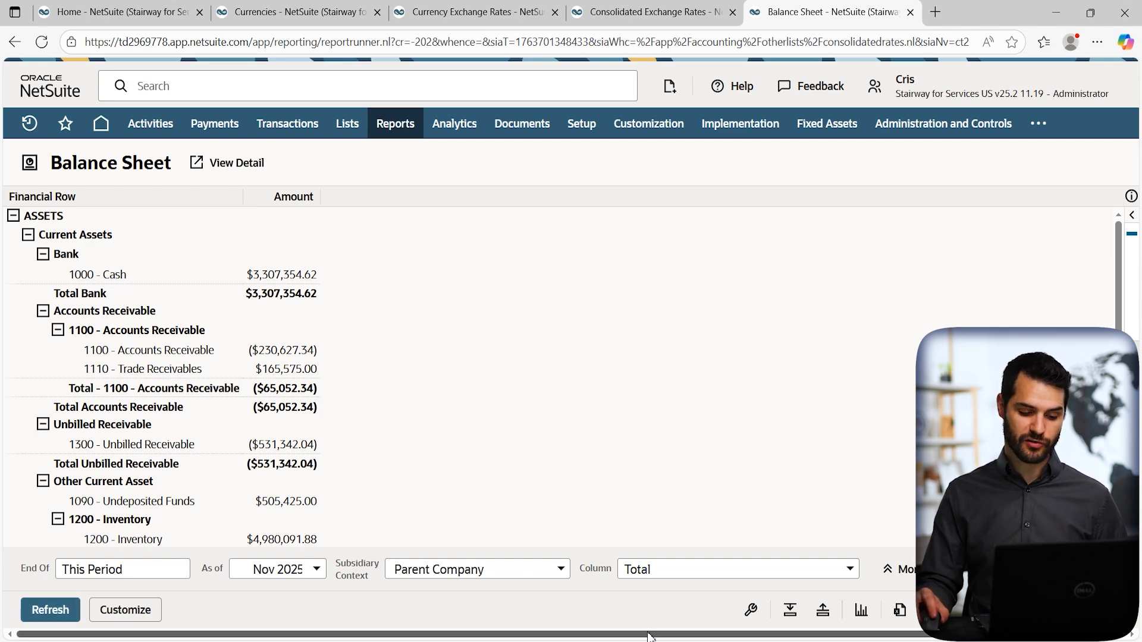
# Run the balance sheet for Parent Company (Consolidated) with its columns broken down by Subsidiary
pyautogui.click(455, 569)
pyautogui.scroll(1, 472, 458)
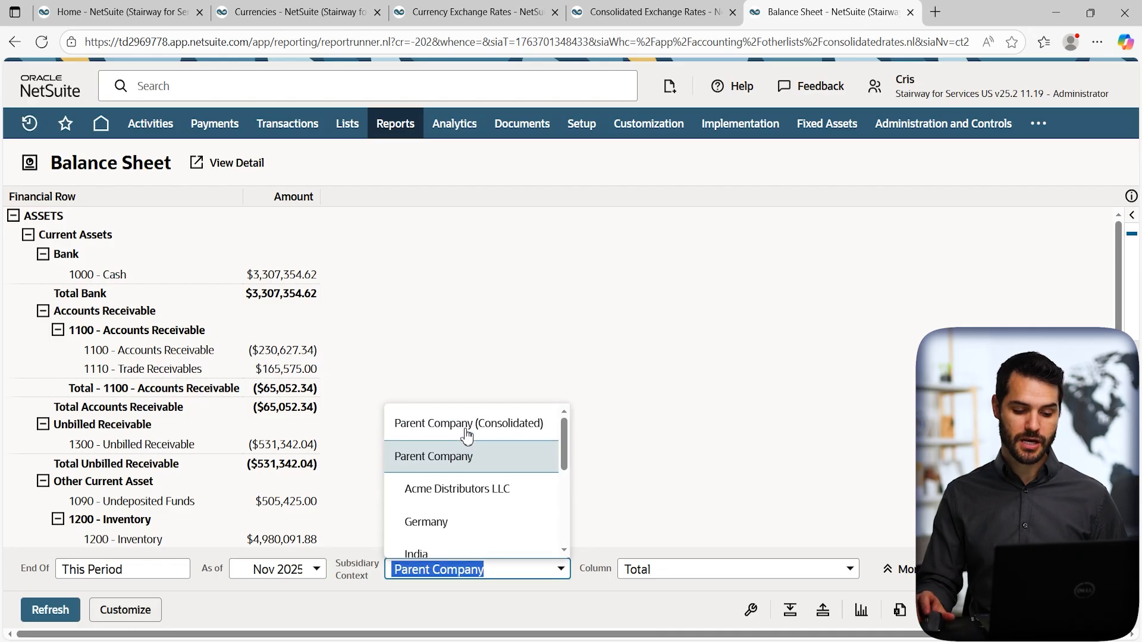
pyautogui.click(467, 425)
pyautogui.click(680, 572)
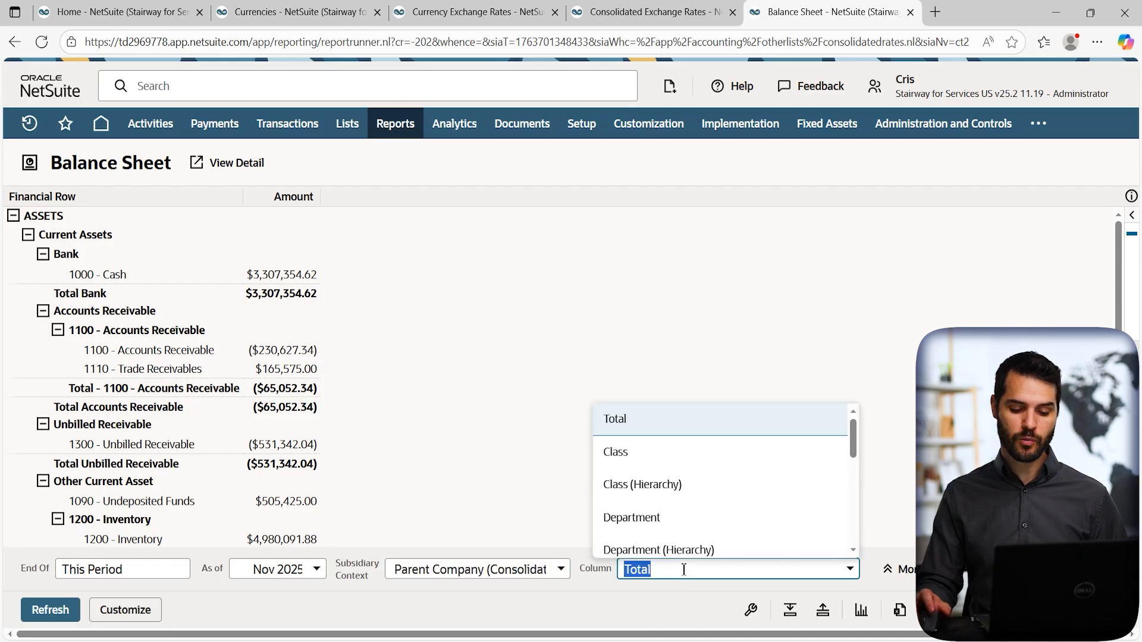
pyautogui.scroll(-3, 685, 530)
pyautogui.click(655, 504)
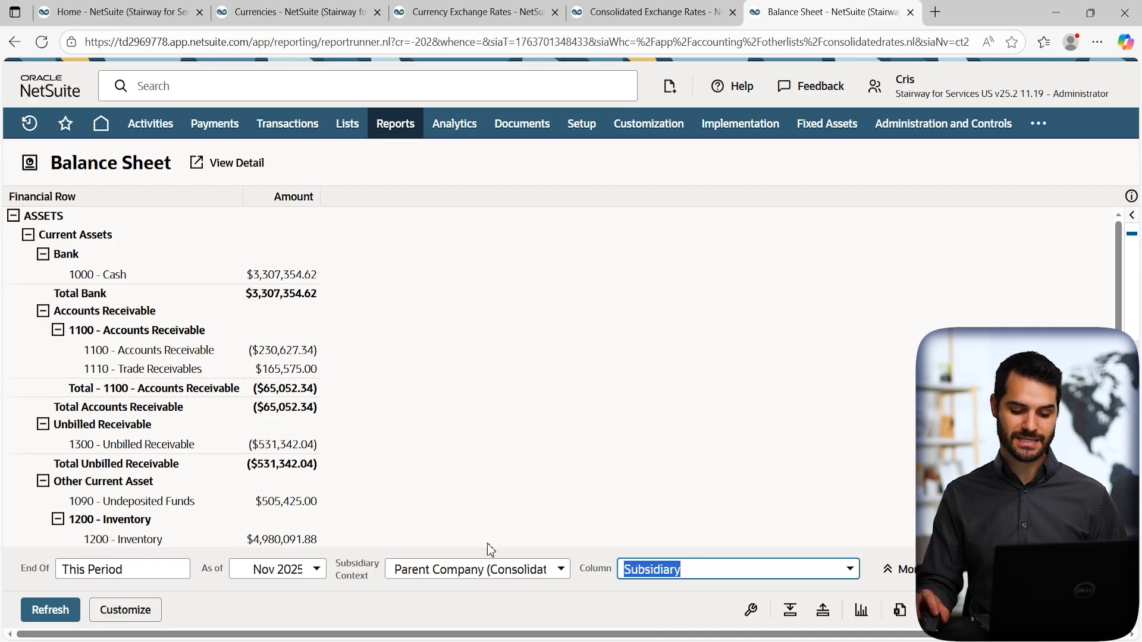
pyautogui.click(51, 611)
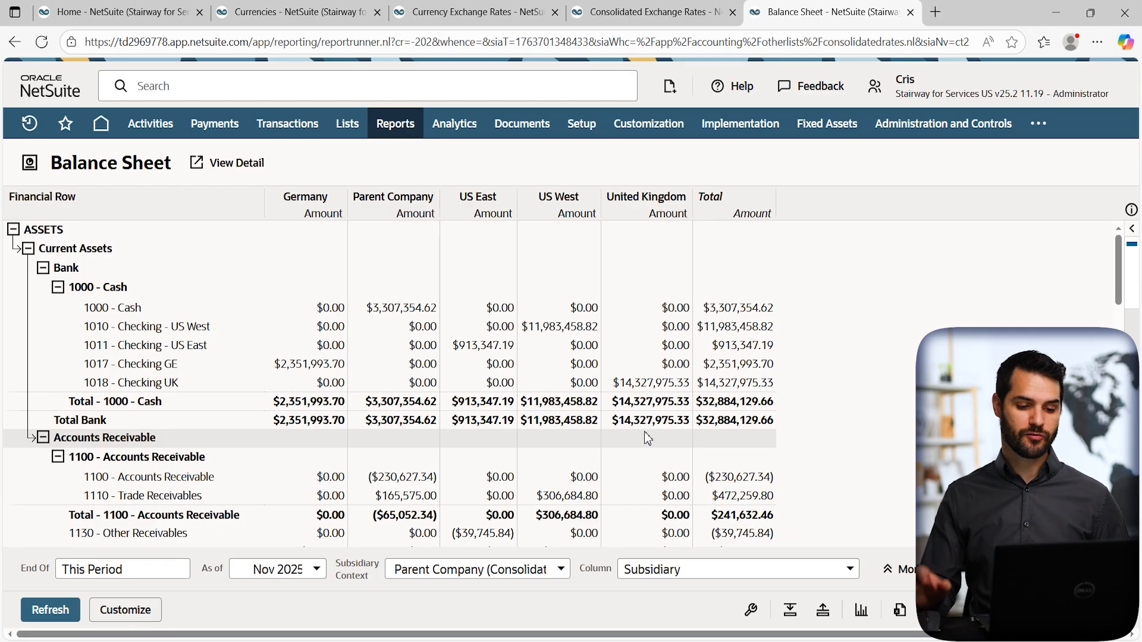
# Open the Revalue Open Currency Balances financial transaction in a new browser tab and switch to it
pyautogui.moveTo(299, 125)
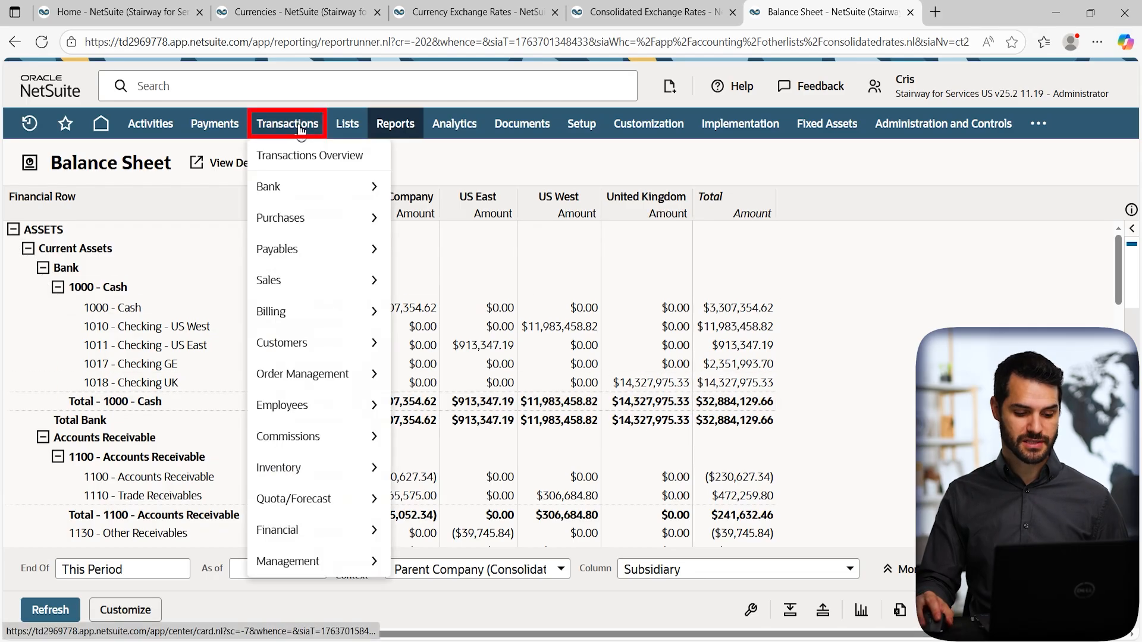
pyautogui.moveTo(309, 535)
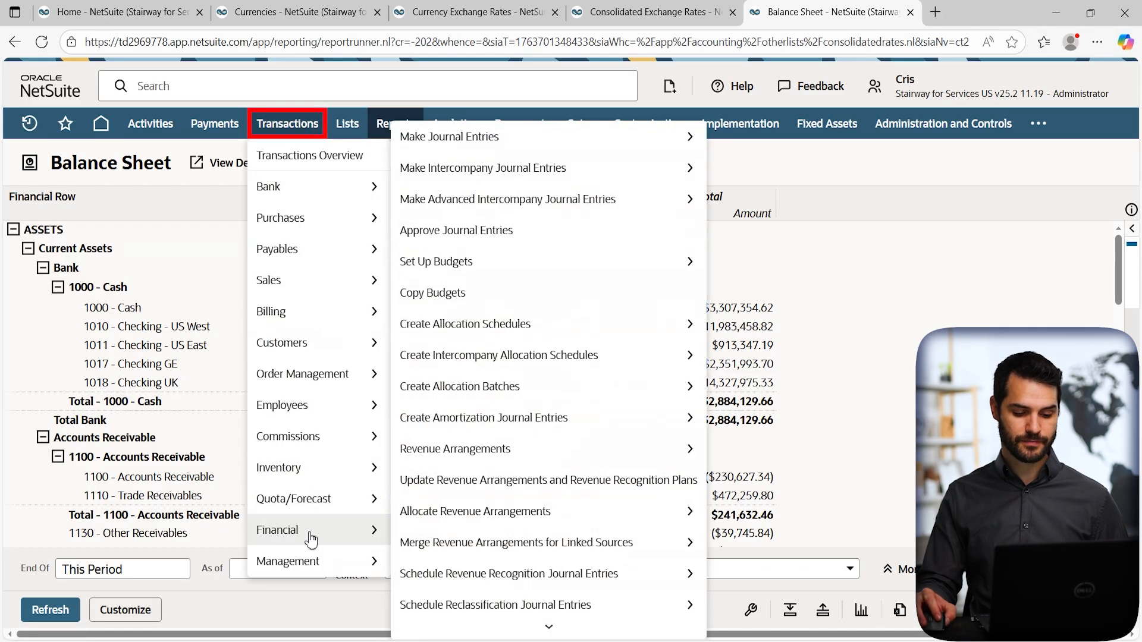
pyautogui.scroll(-1, 522, 476)
pyautogui.scroll(-5, 523, 475)
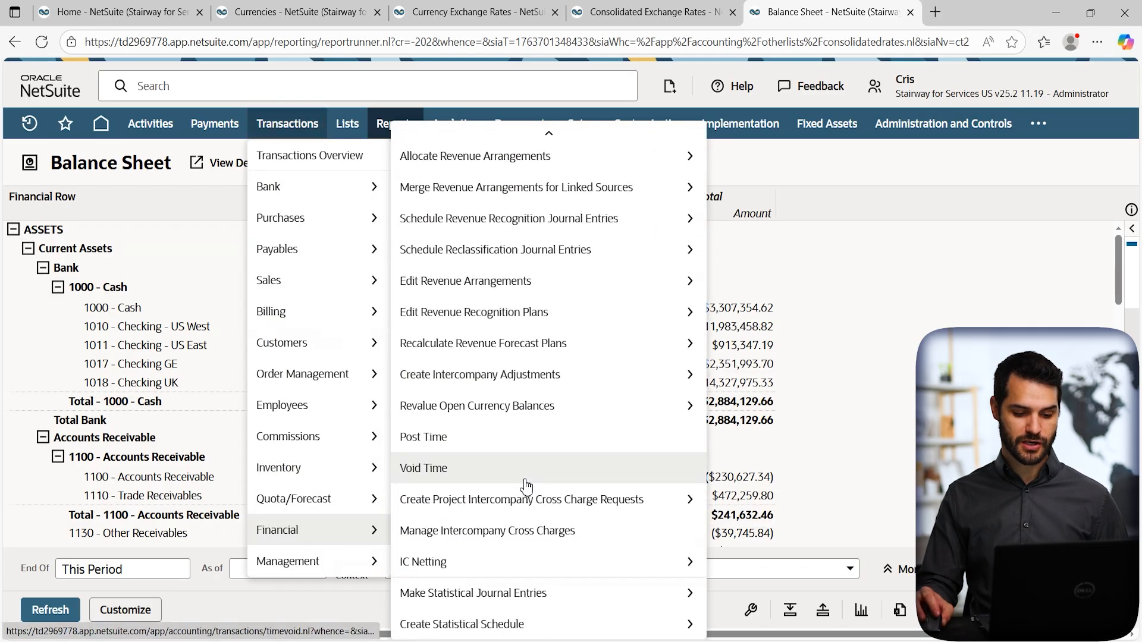
pyautogui.moveTo(452, 404)
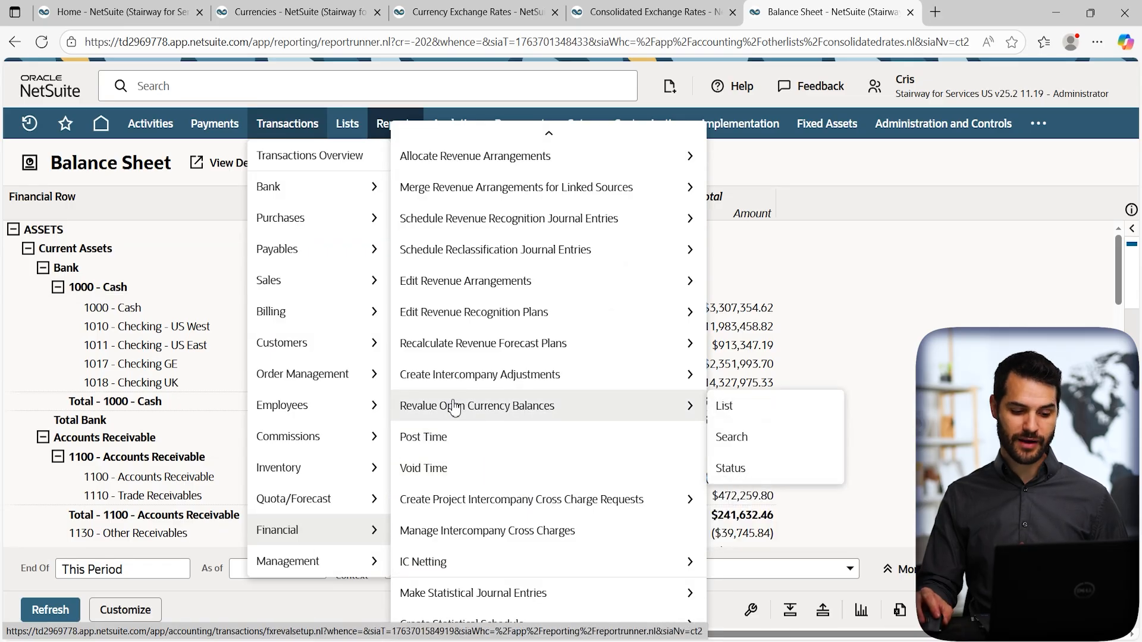
pyautogui.middleClick(566, 410)
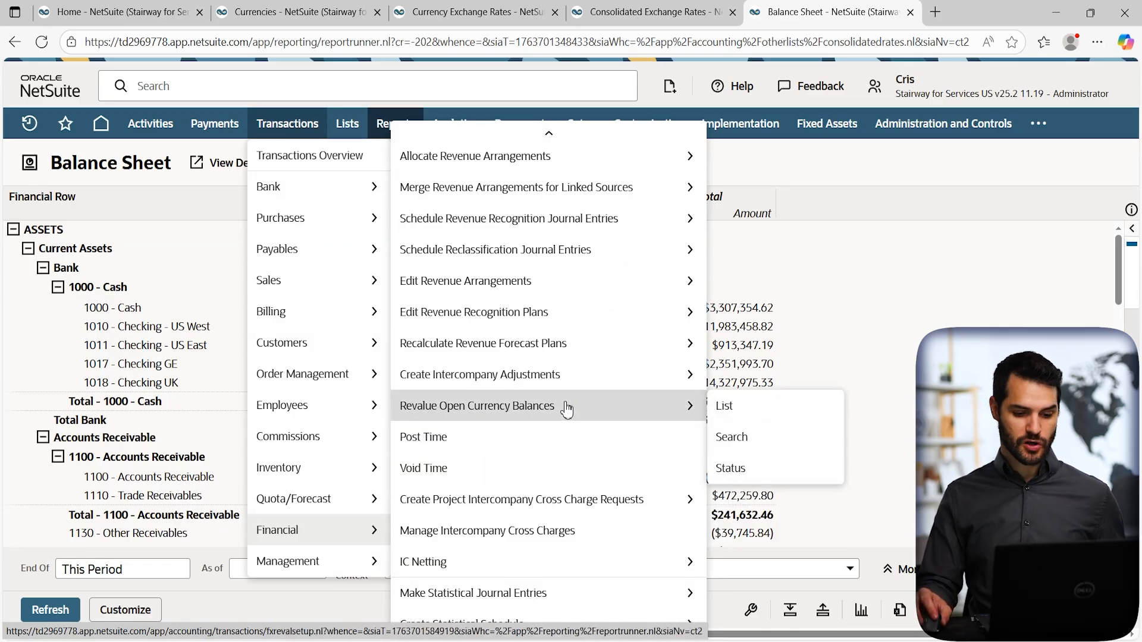
pyautogui.click(883, 7)
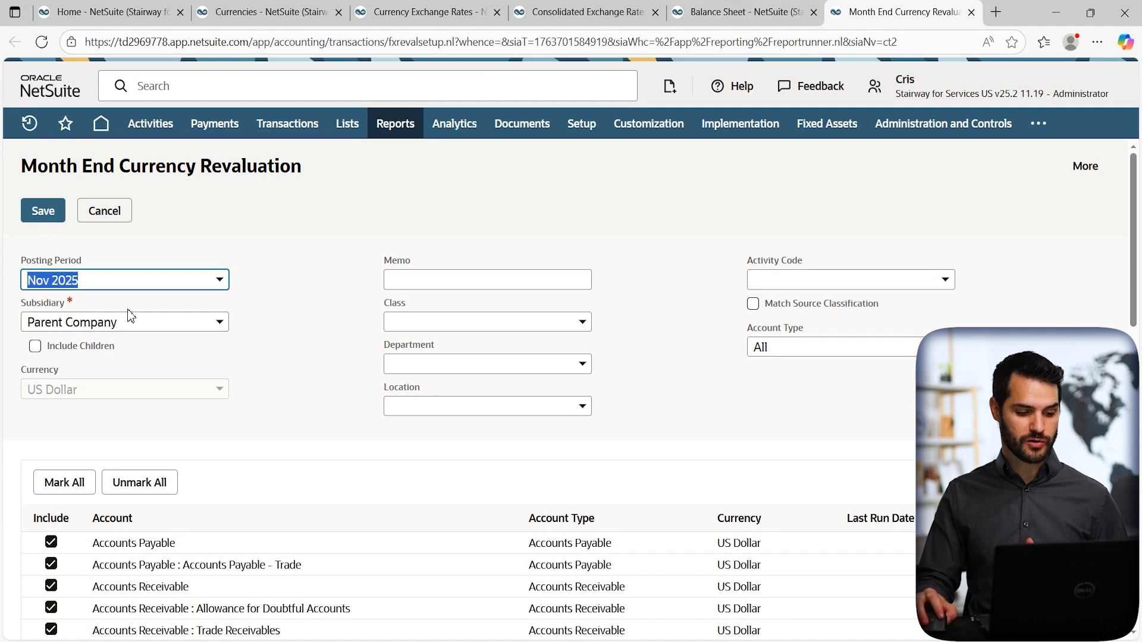
# Set the subsidiary of the month end currency revaluation to Germany
pyautogui.click(146, 323)
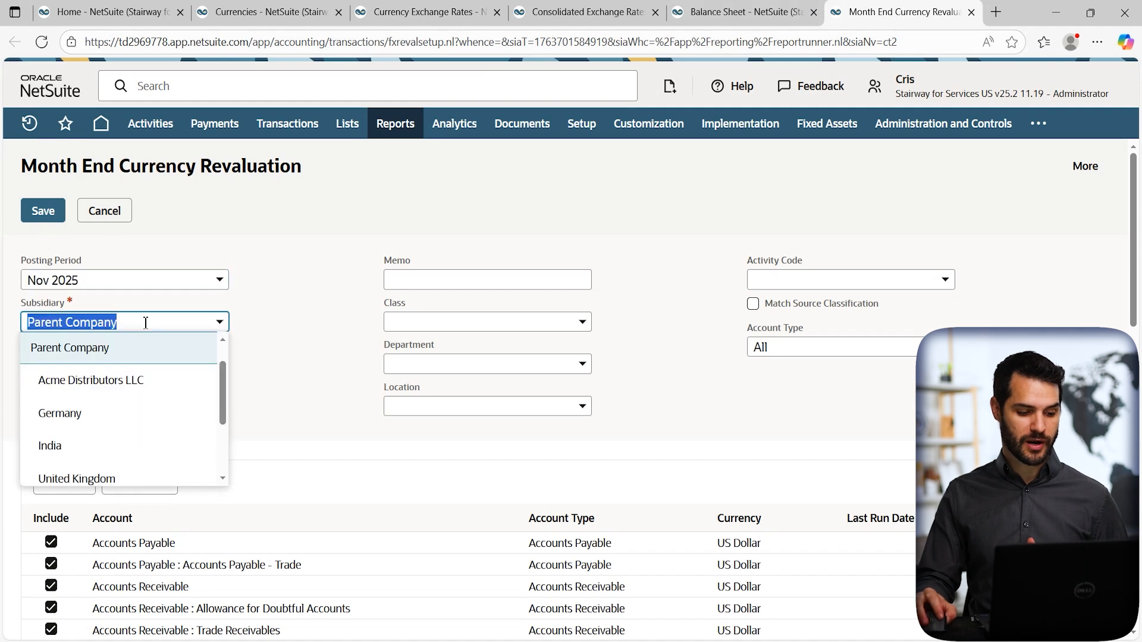
pyautogui.click(92, 424)
pyautogui.click(300, 317)
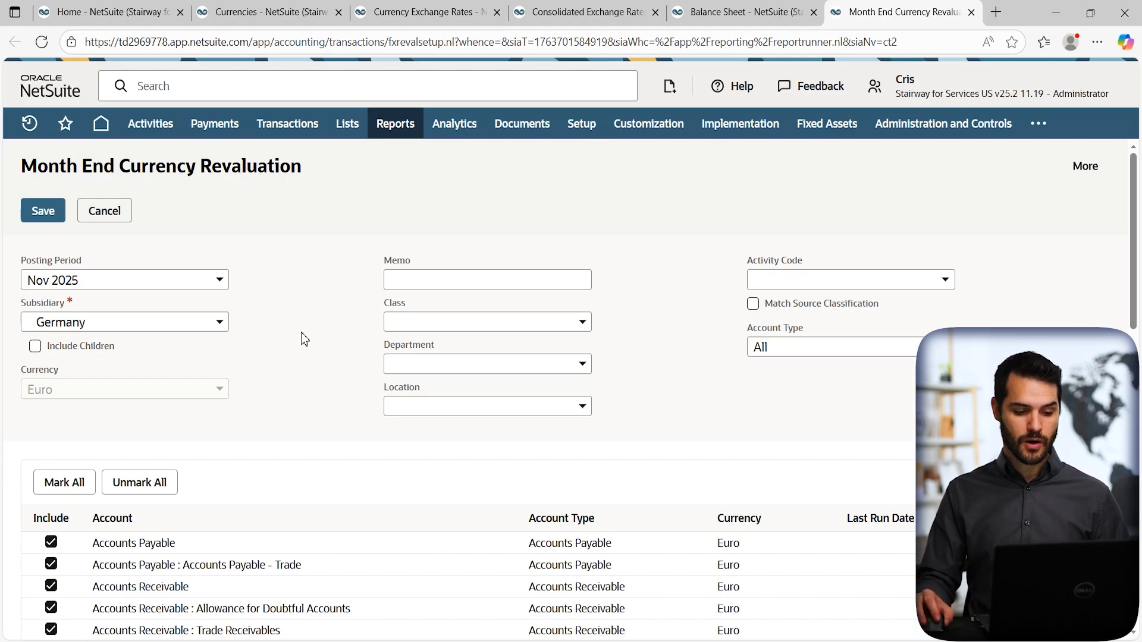
# Review the accounts included in the Germany revaluation and the available Account Type filter options
pyautogui.scroll(-7, 301, 345)
pyautogui.scroll(-8, 95, 333)
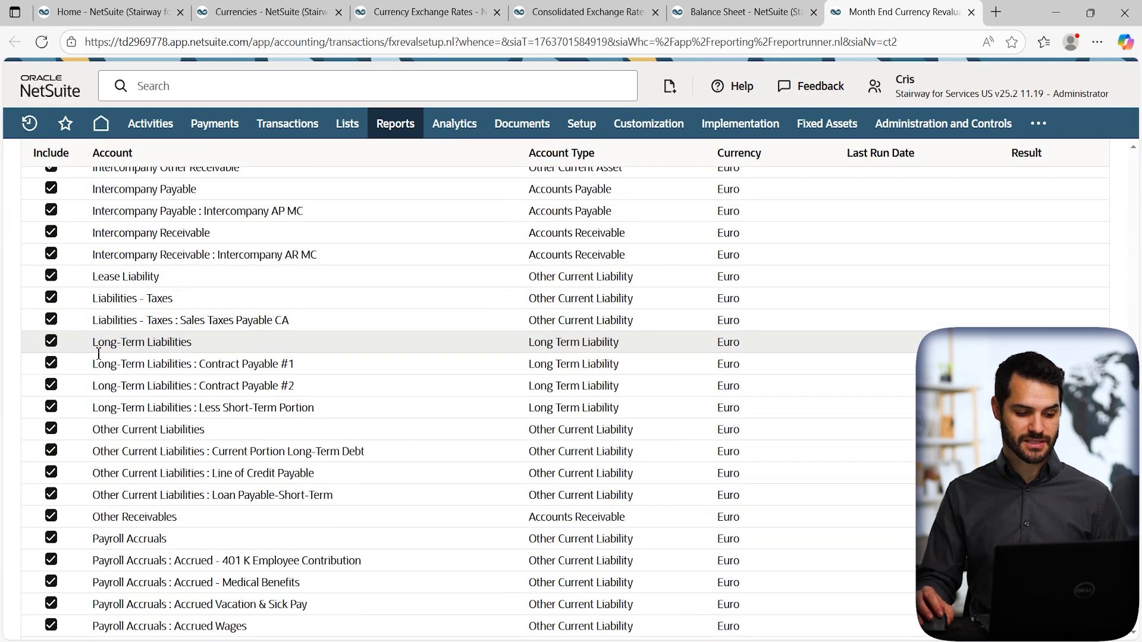
pyautogui.scroll(10, 107, 362)
pyautogui.scroll(4, 113, 345)
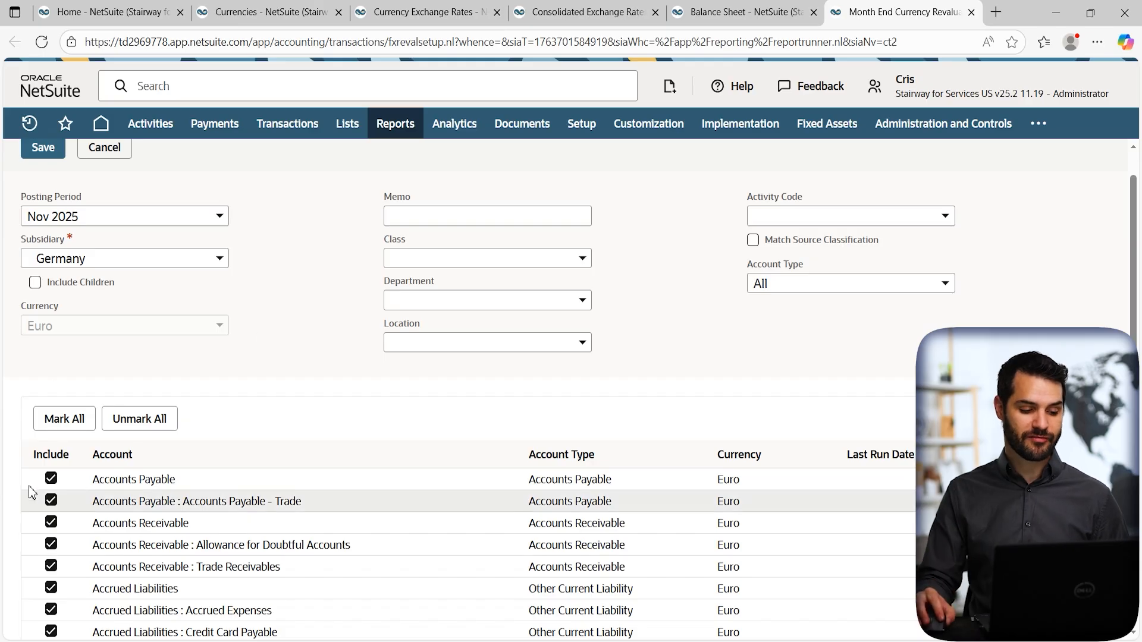
pyautogui.click(816, 284)
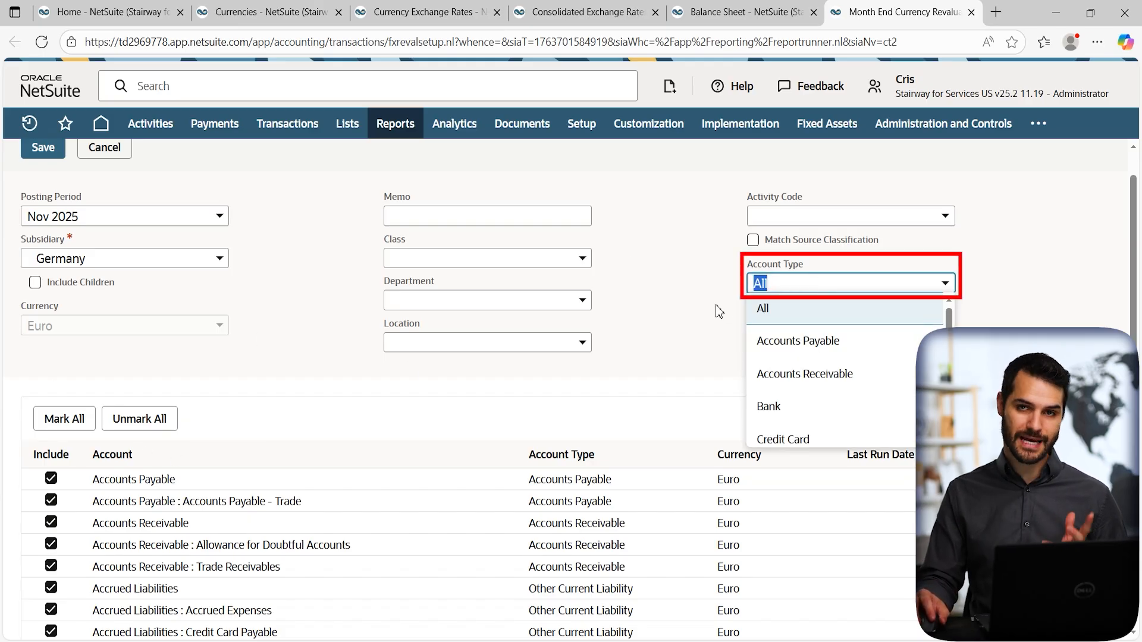
pyautogui.click(271, 251)
# Save the Germany currency revaluation to submit it, and refresh the revaluation status list
pyautogui.scroll(2, 282, 262)
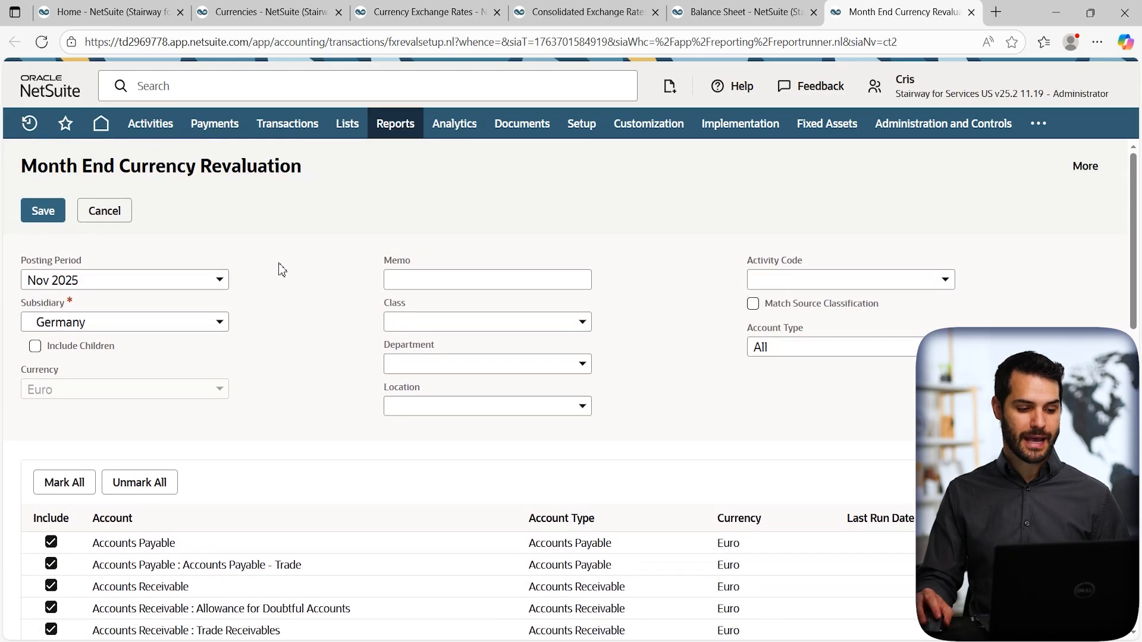
pyautogui.click(50, 215)
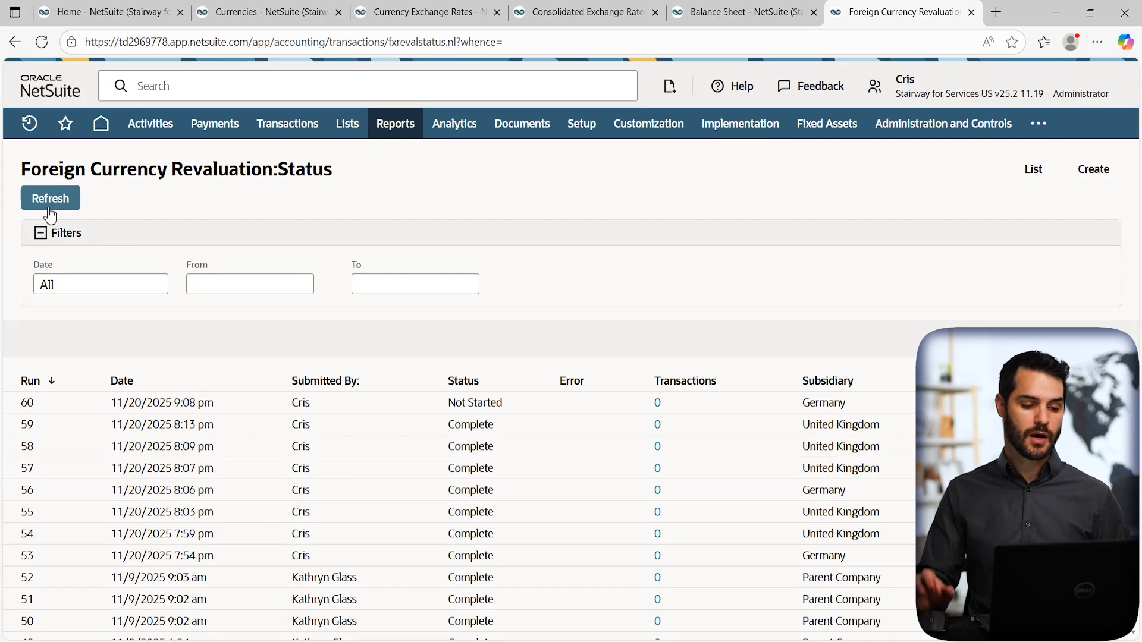
pyautogui.click(50, 209)
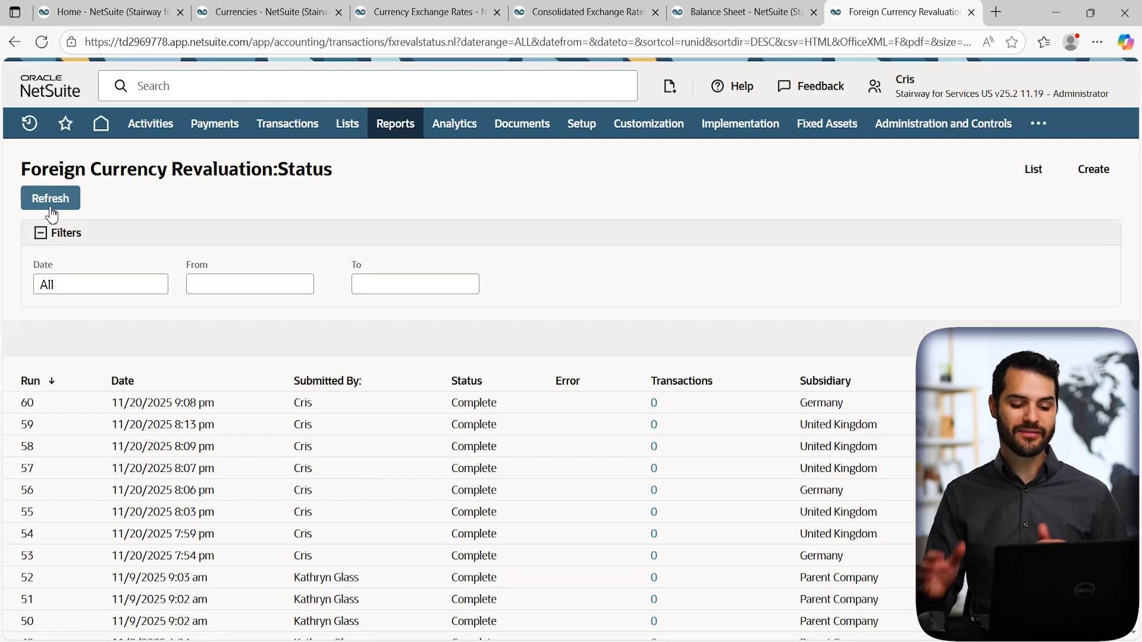